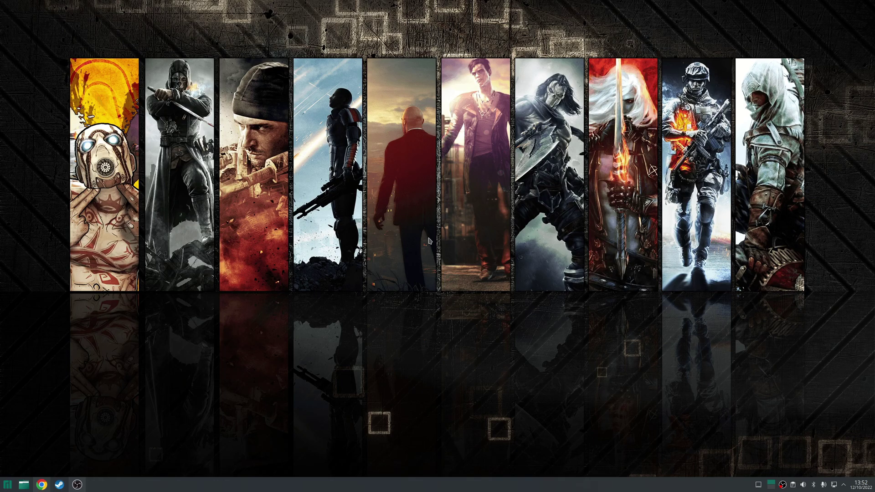
Step: Bring up Chrome on the gpu-screen-recorder page, then switch to the keylase/nvidia-patch tab
{"action": "key", "text": "alt+Tab"}
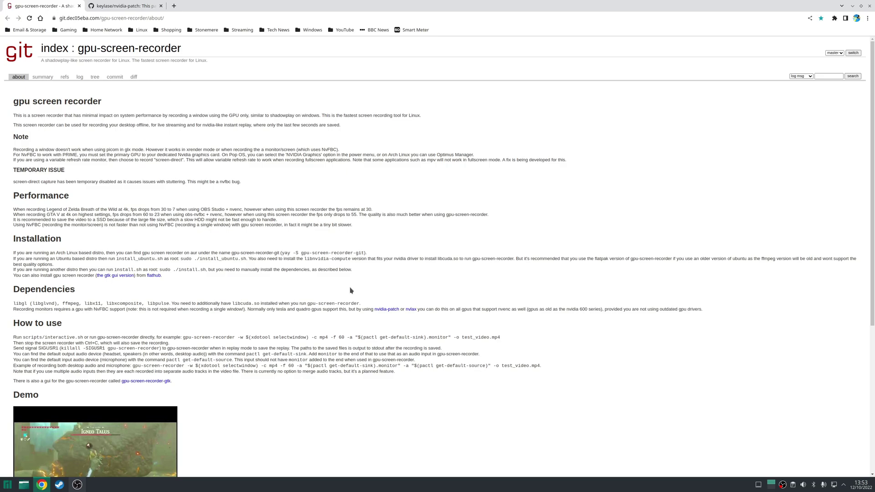
{"action": "key", "text": "ctrl+Tab"}
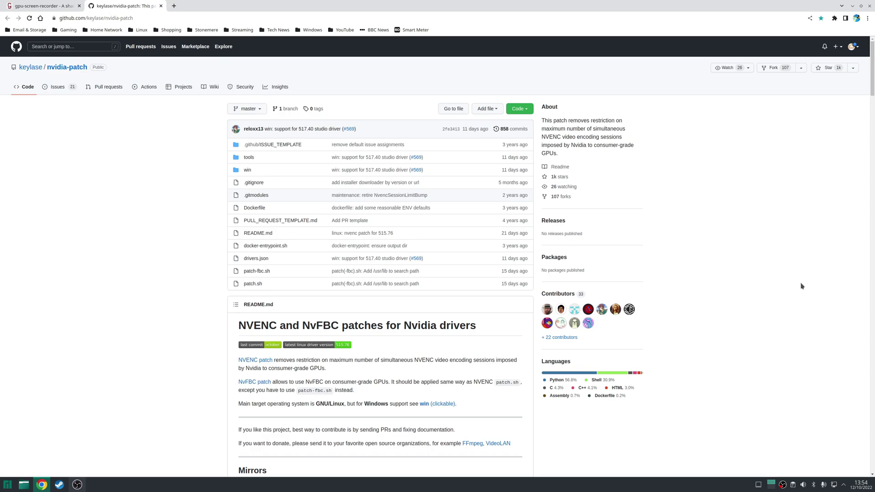
Step: Download the nvidia-patch repository as a ZIP archive from its Code menu
{"action": "left_click", "coordinate": [520, 110]}
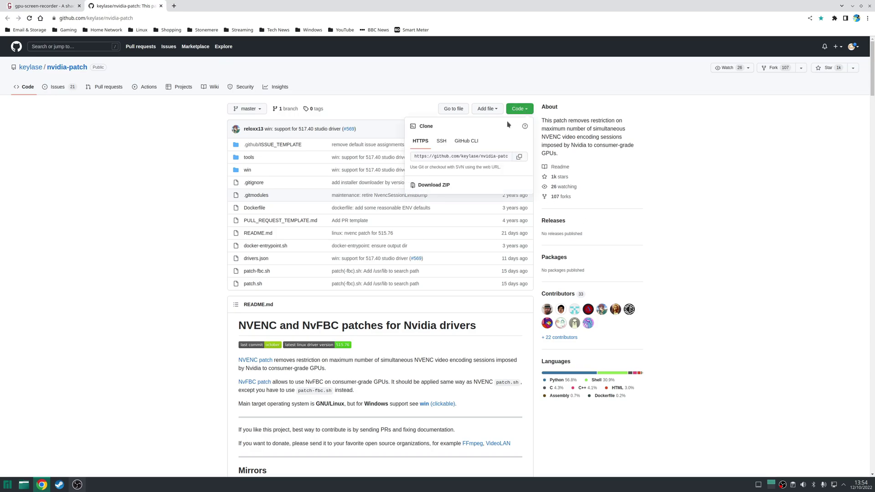
{"action": "left_click", "coordinate": [434, 185]}
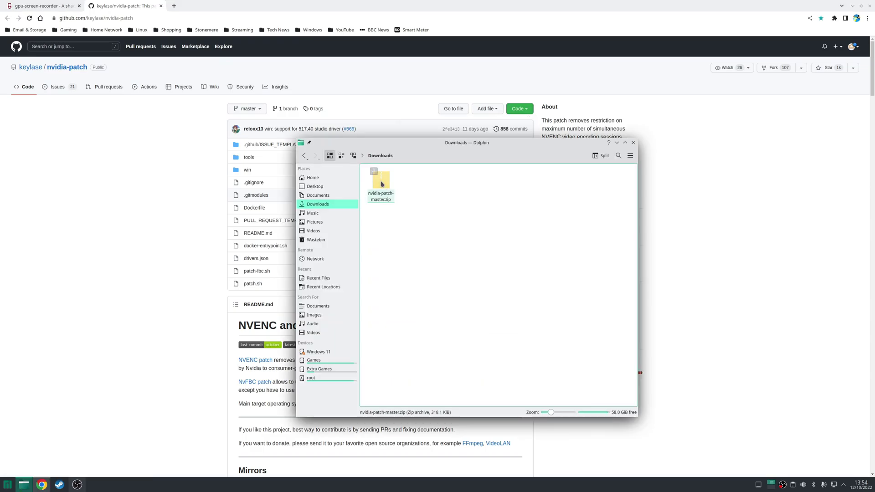
Step: Extract nvidia-patch-master.zip in place into an nvidia-patch-master folder
{"action": "right_click", "coordinate": [381, 180]}
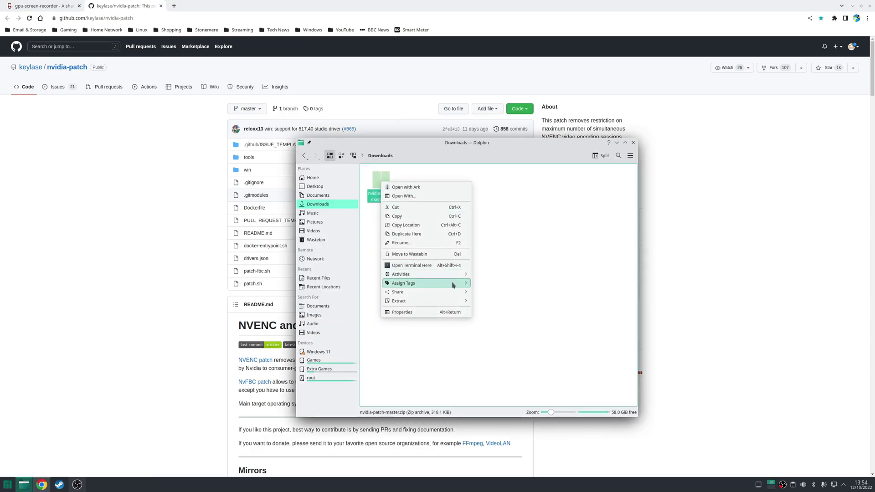
{"action": "mouse_move", "coordinate": [466, 301]}
{"action": "left_click", "coordinate": [502, 301]}
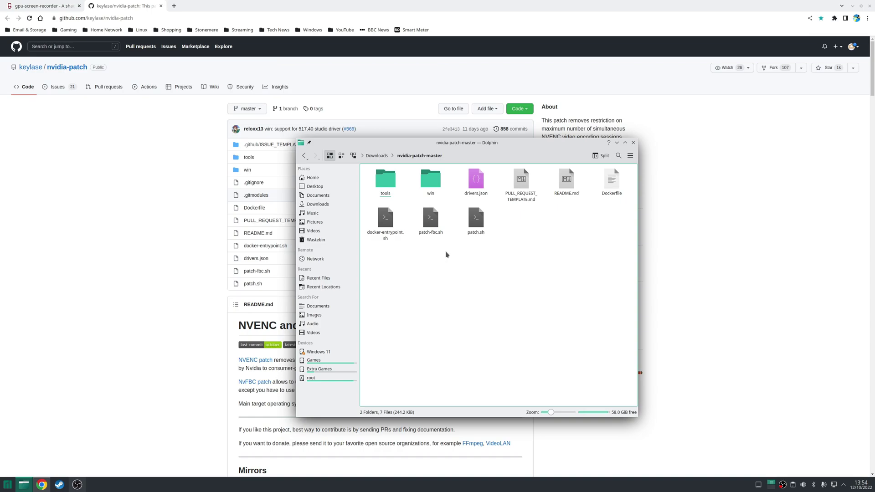
Step: Select the shell scripts, including patch-fbc.sh, then clear the file selection
{"action": "left_click_drag", "start_coordinate": [484, 277], "coordinate": [527, 283]}
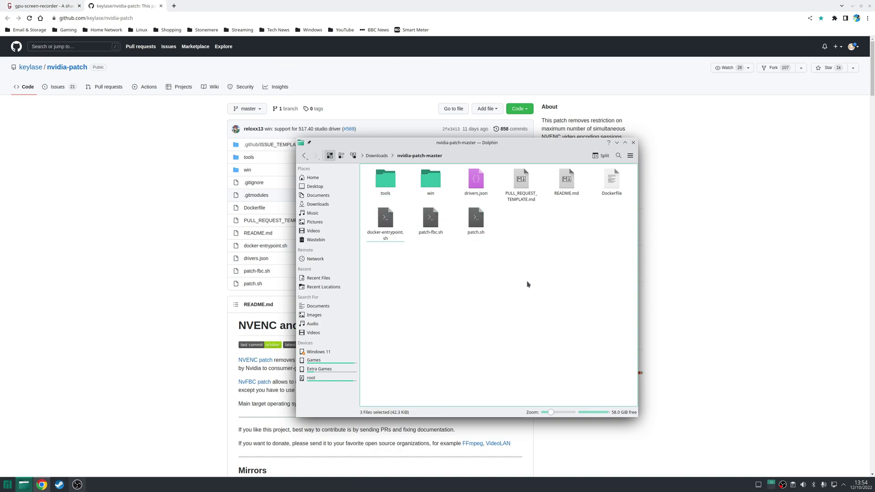
{"action": "left_click", "coordinate": [427, 236]}
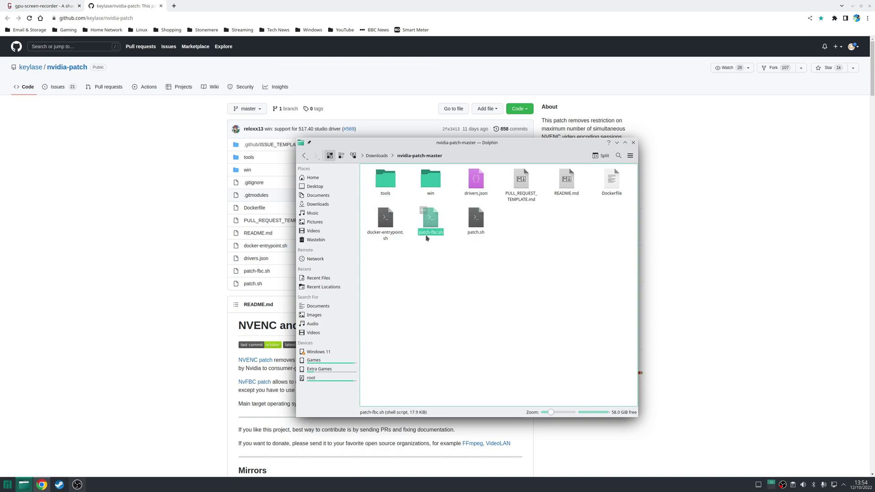
{"action": "left_click", "coordinate": [455, 242]}
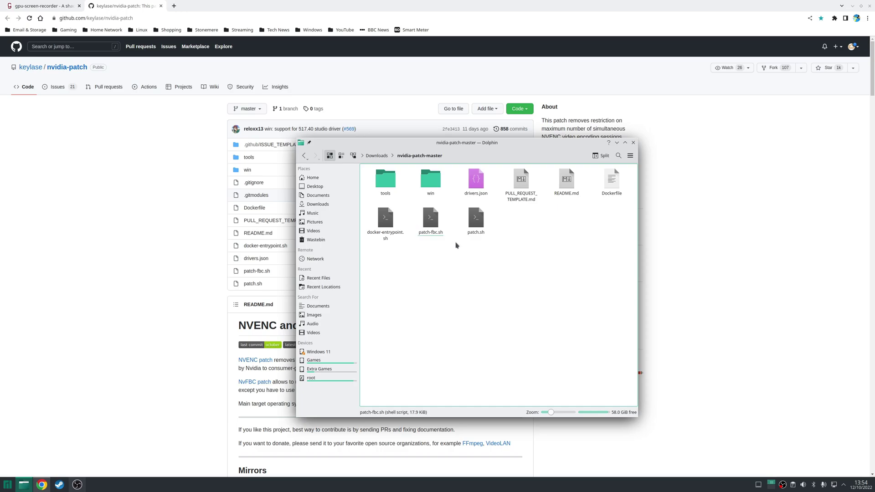
Step: Open a terminal in nvidia-patch-master and run sudo ./patch-fbc.sh
{"action": "right_click", "coordinate": [524, 226]}
{"action": "left_click", "coordinate": [575, 292]}
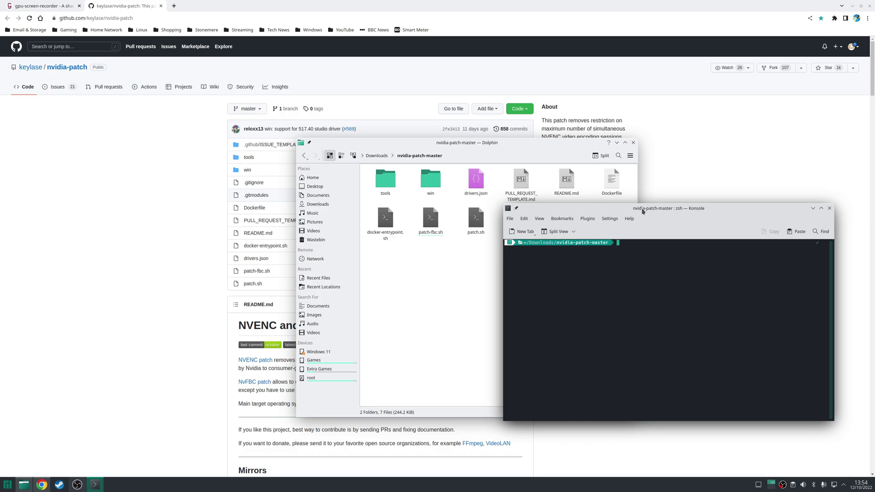
{"action": "type", "text": "sudo ./patch-fbc.sh"}
{"action": "key", "text": "Return"}
{"action": "key", "text": "Return"}
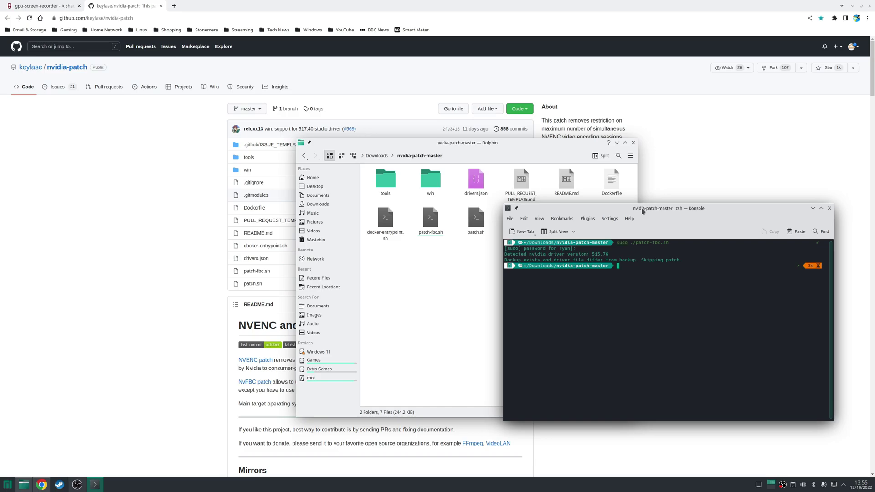
Step: Rerun the NvFBC patch forcibly as sudo ./patch-fbc.sh -f
{"action": "key", "text": "Up"}
{"action": "type", "text": "-f"}
{"action": "key", "text": "Return"}
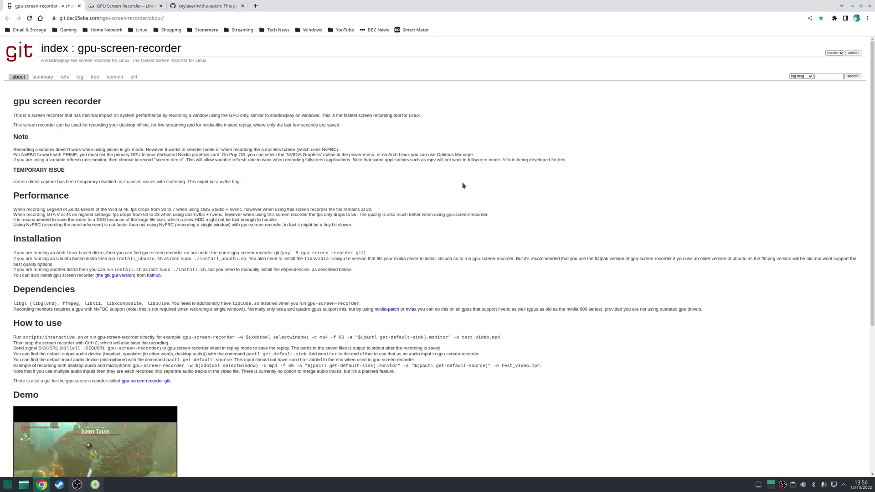
Step: Switch to Chrome showing the GPU Screen Recorder Flathub page
{"action": "key", "text": "alt+Tab"}
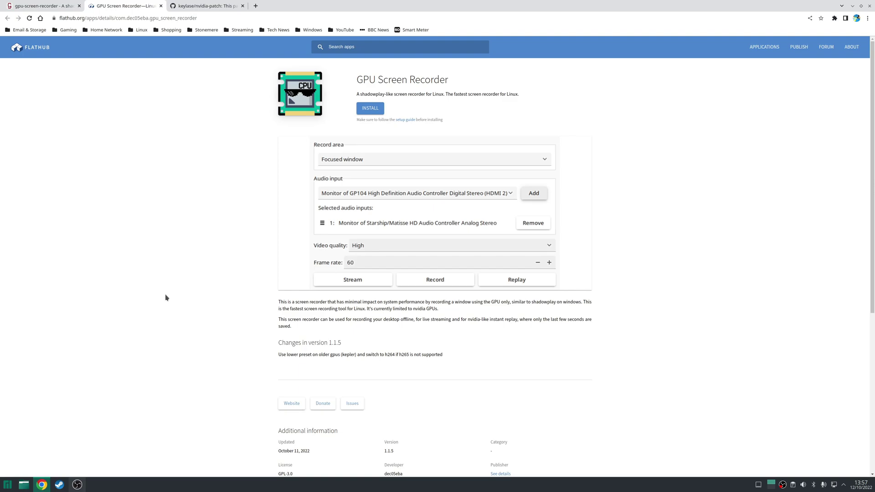
Step: Open the Flatpak Quick Setup guide link, then return to the GPU Screen Recorder page's top
{"action": "scroll", "coordinate": [165, 297], "scroll_direction": "down", "scroll_amount": 5}
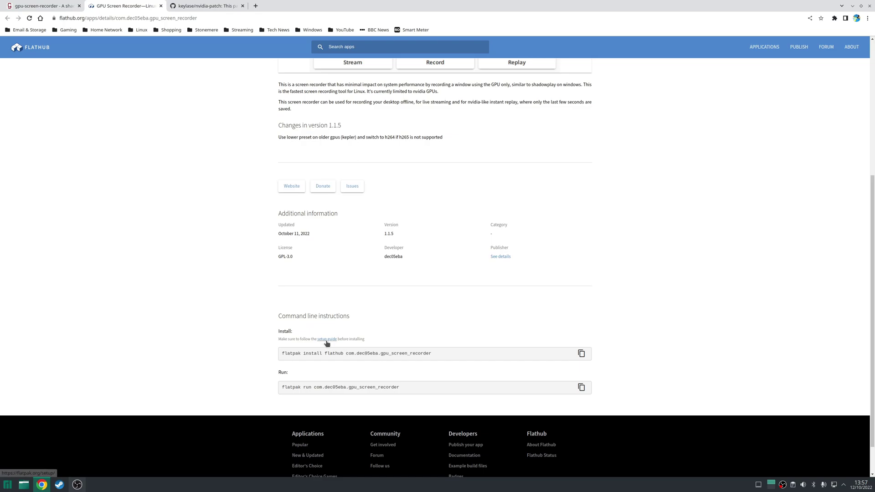
{"action": "left_click", "coordinate": [327, 340]}
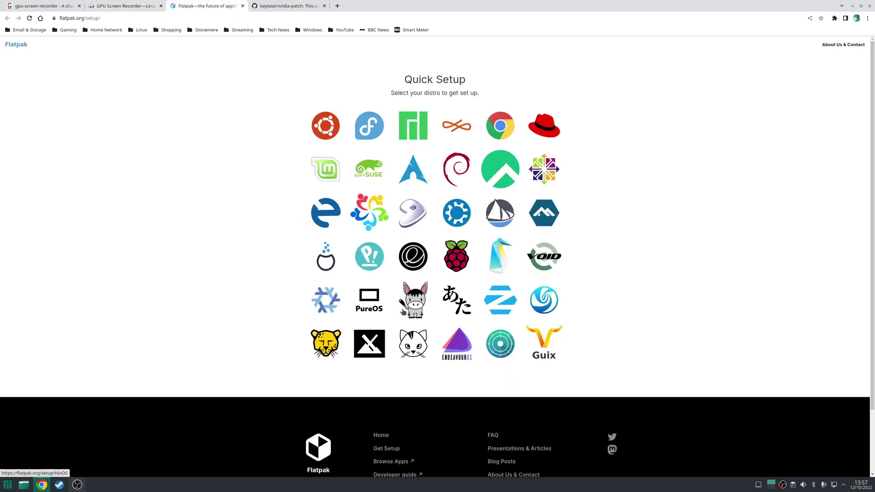
{"action": "left_click", "coordinate": [117, 5]}
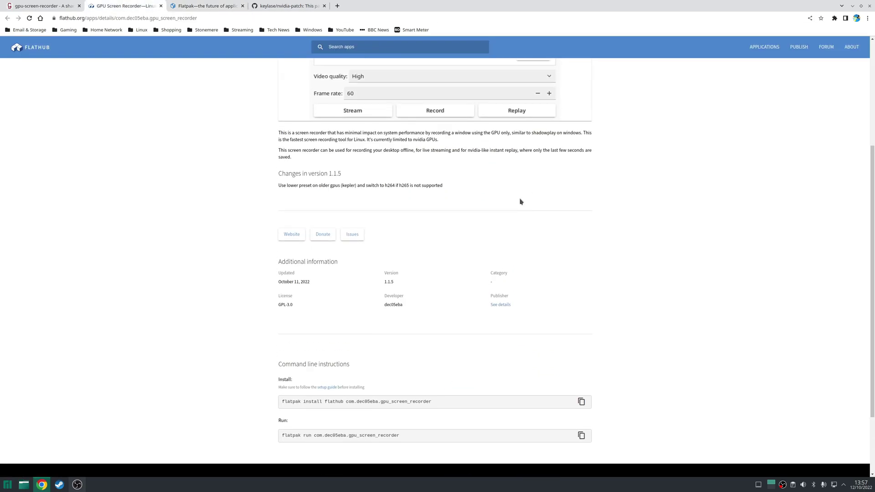
{"action": "scroll", "coordinate": [520, 199], "scroll_direction": "up", "scroll_amount": 4}
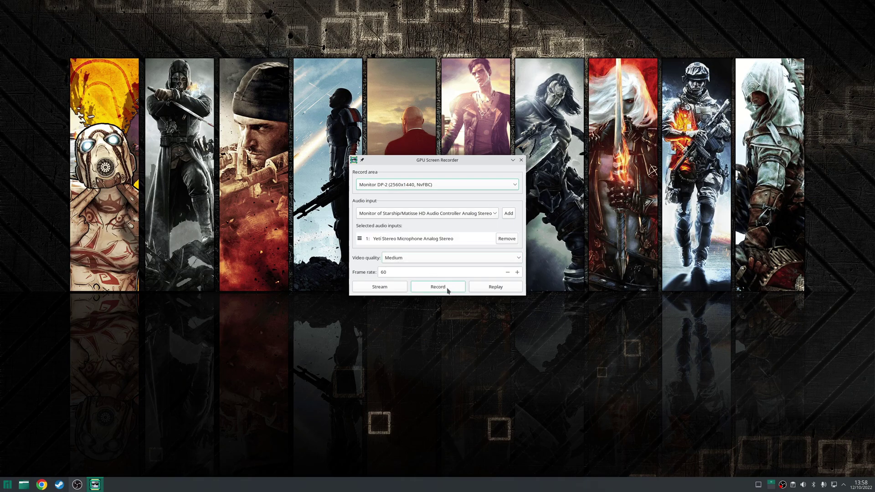
Step: Record Monitor DP-2 via NvFBC and add the Yeti Stereo Microphone as audio input
{"action": "left_click", "coordinate": [426, 189]}
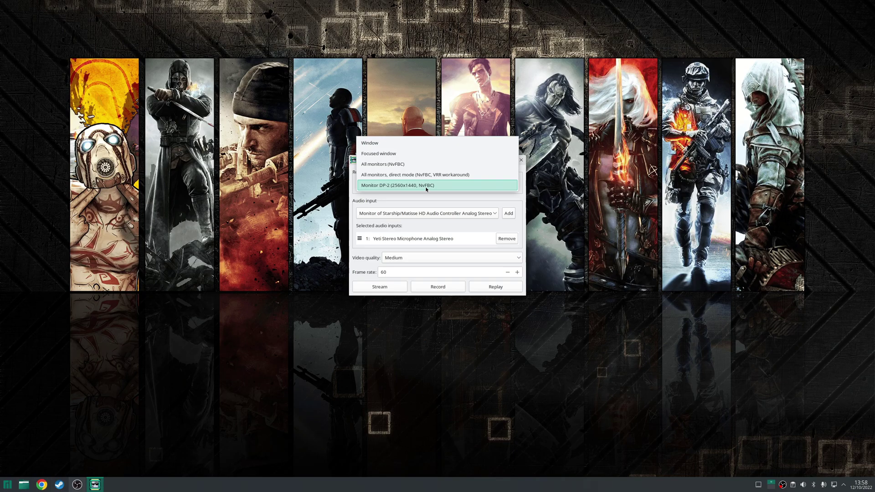
{"action": "left_click", "coordinate": [416, 186]}
{"action": "left_click", "coordinate": [507, 239]}
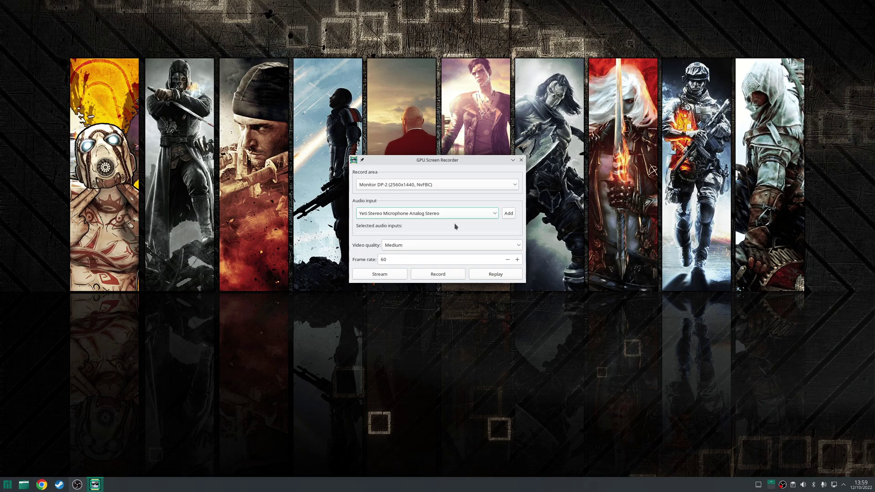
{"action": "left_click", "coordinate": [433, 214]}
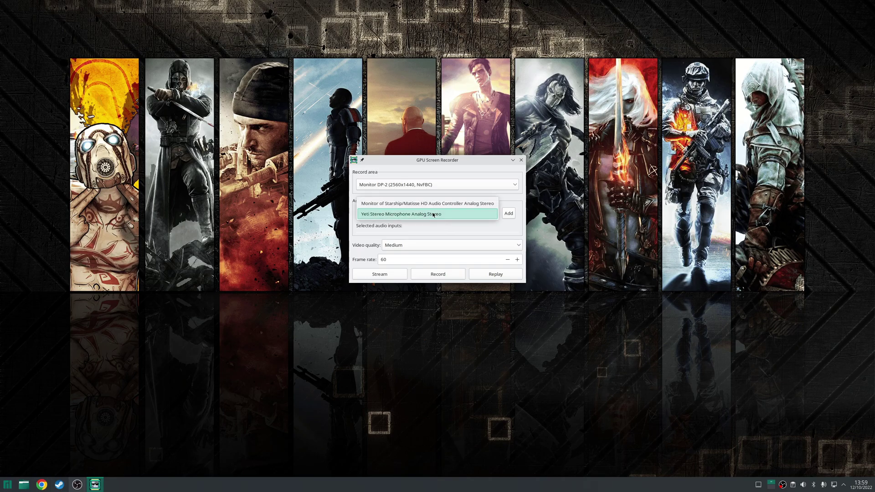
{"action": "left_click", "coordinate": [422, 214]}
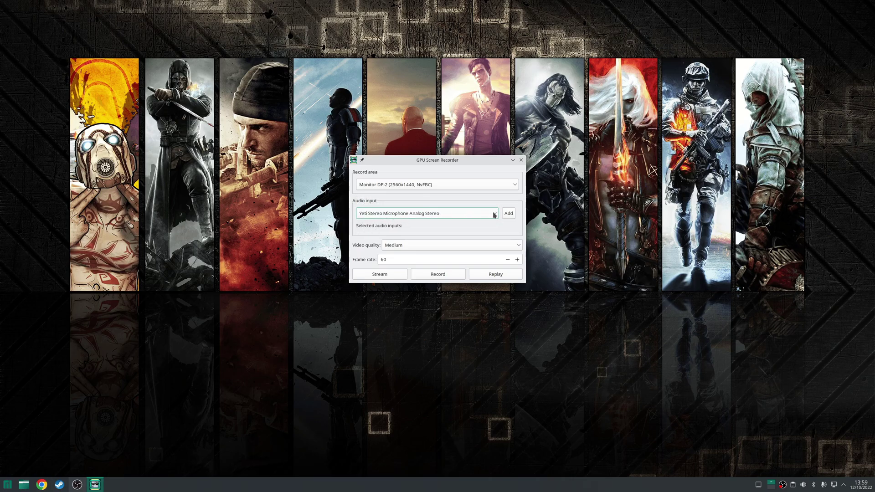
{"action": "left_click", "coordinate": [509, 214]}
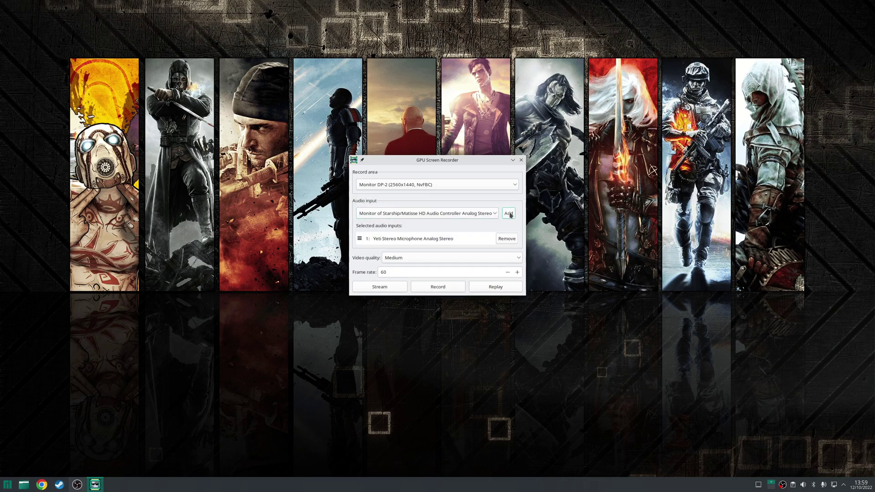
Step: Set video quality to Very High (Recommended), keeping the frame rate at 60
{"action": "left_click", "coordinate": [423, 258]}
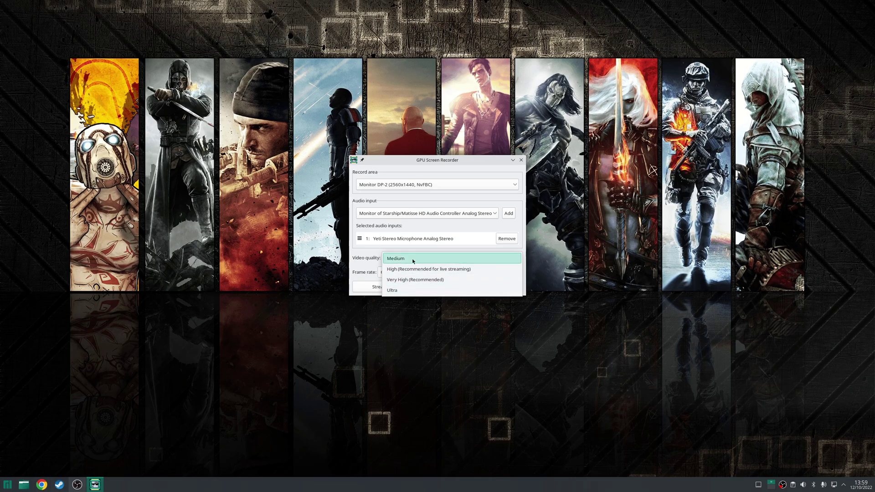
{"action": "left_click", "coordinate": [415, 279]}
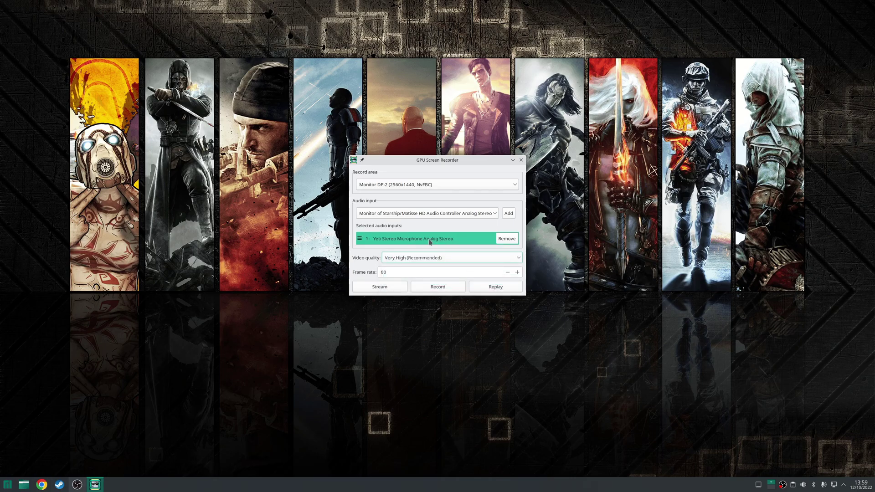
{"action": "left_click", "coordinate": [399, 271]}
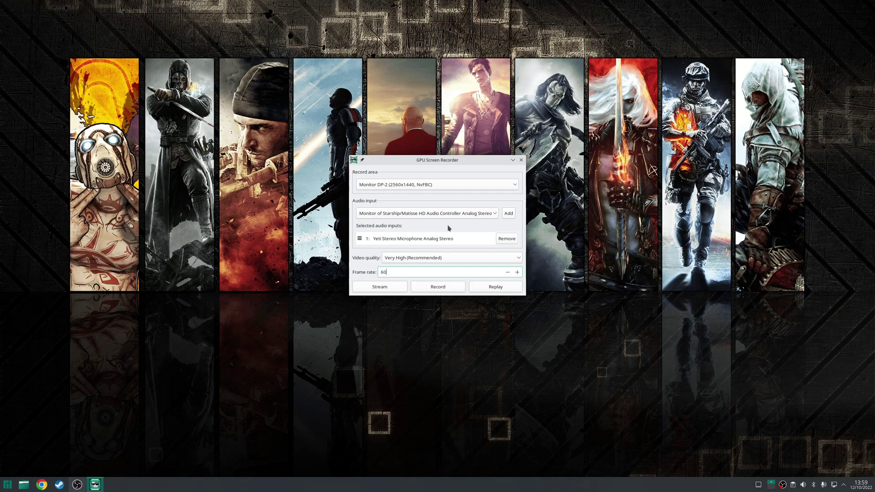
{"action": "left_click", "coordinate": [380, 287]}
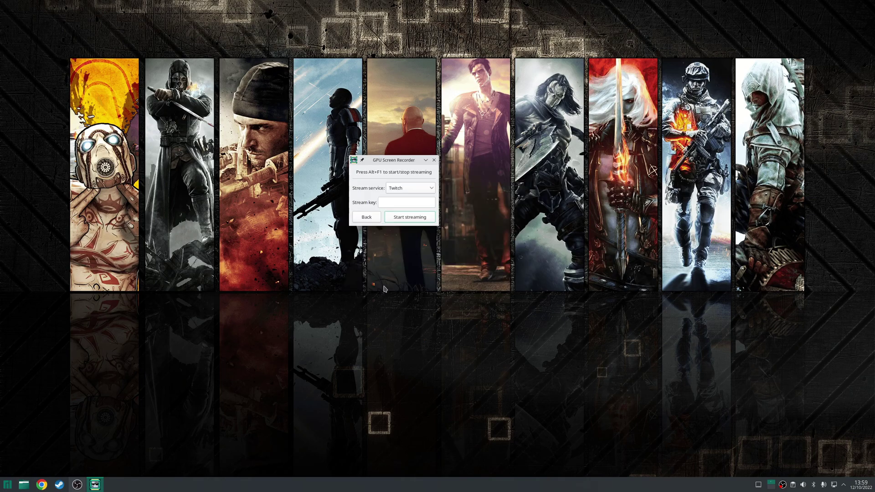
{"action": "left_click", "coordinate": [411, 188]}
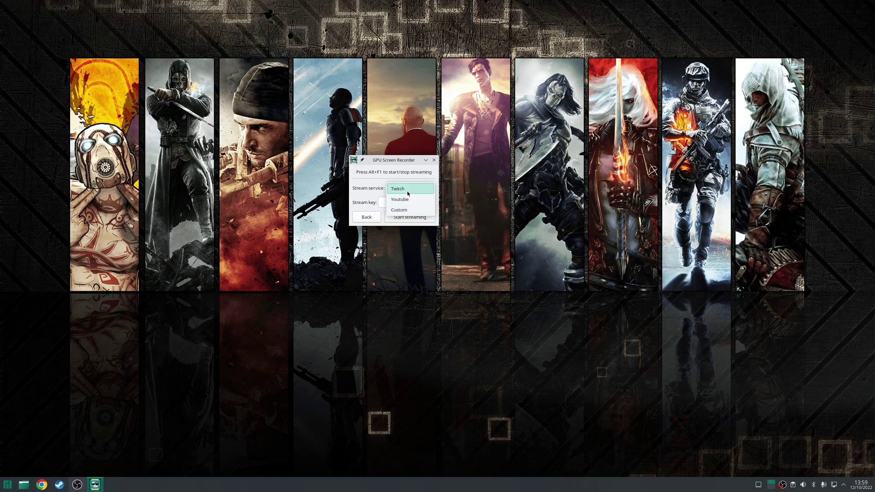
{"action": "left_click", "coordinate": [375, 187]}
{"action": "left_click", "coordinate": [402, 202]}
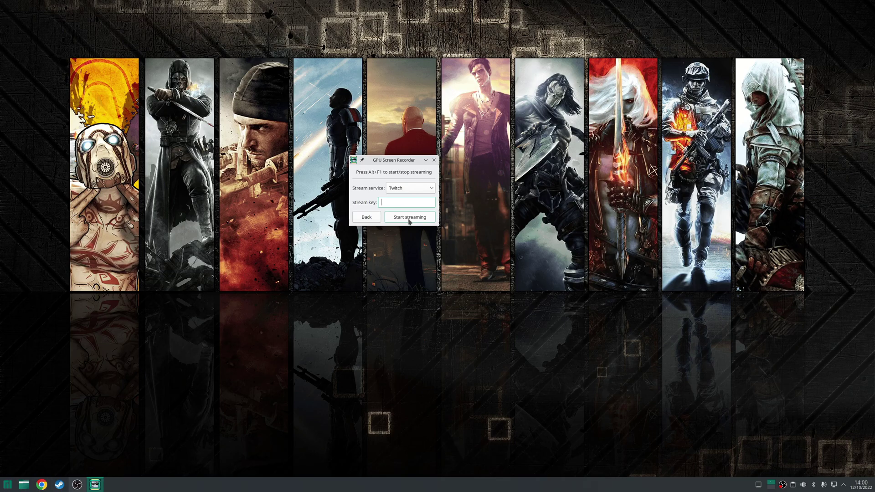
{"action": "left_click", "coordinate": [370, 218]}
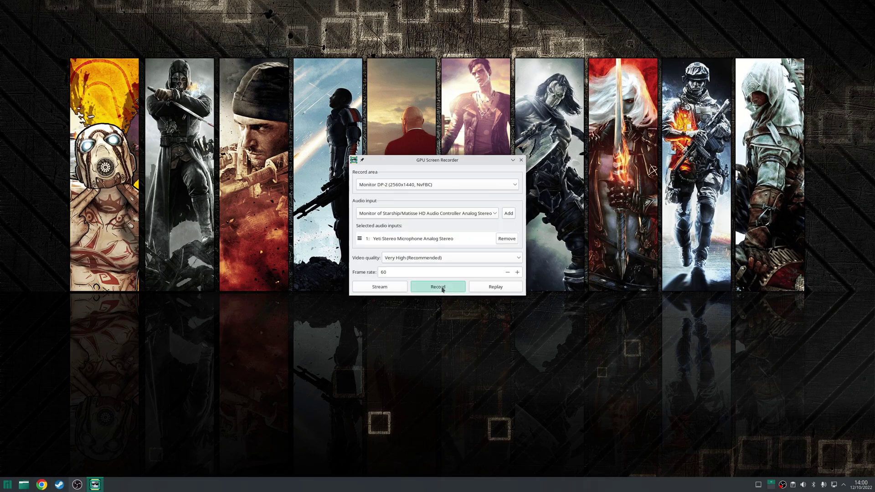
{"action": "left_click", "coordinate": [441, 289]}
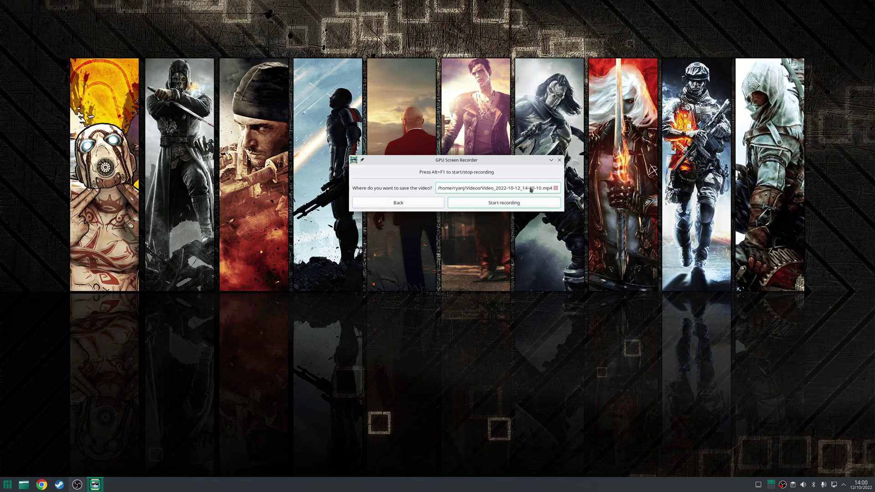
{"action": "left_click", "coordinate": [379, 203]}
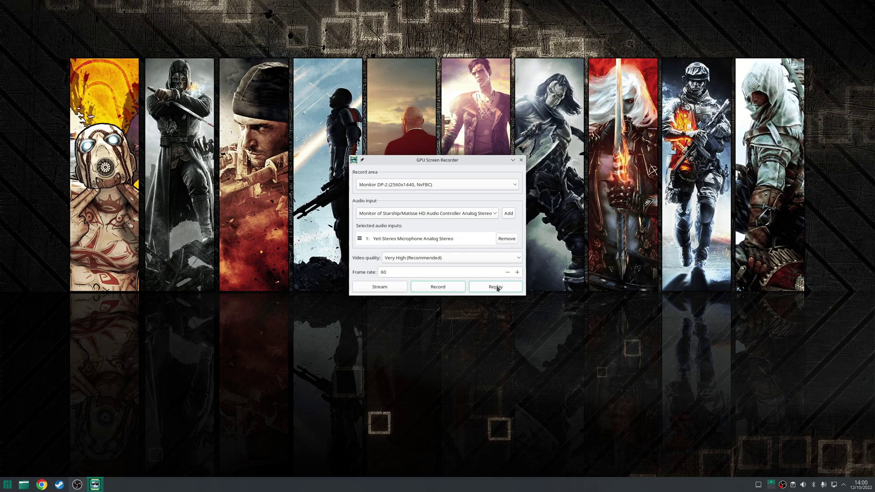
{"action": "left_click", "coordinate": [496, 288]}
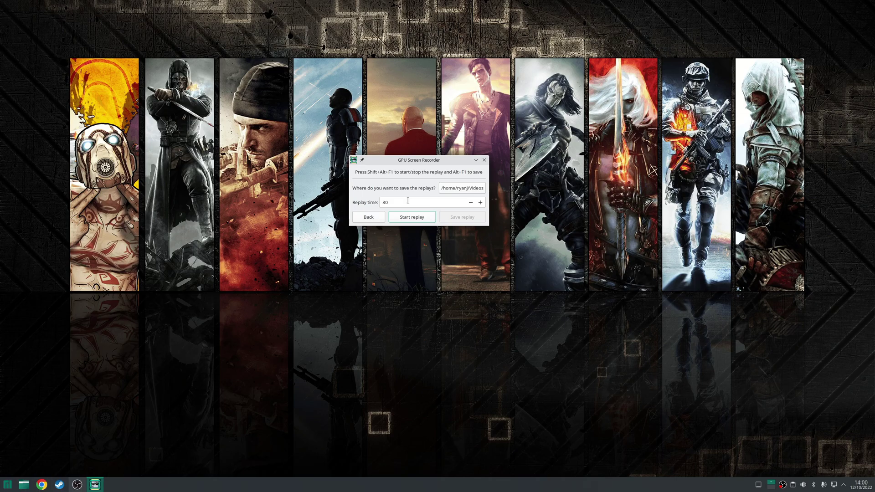
{"action": "left_click", "coordinate": [462, 188]}
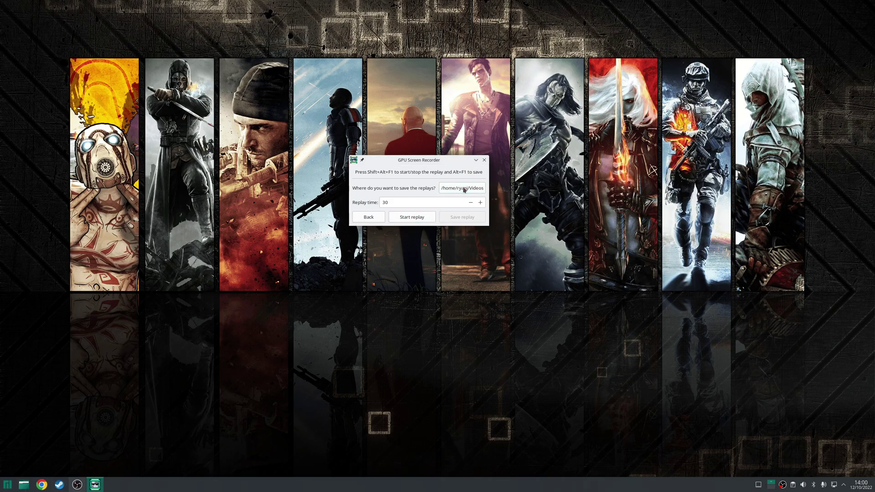
{"action": "left_click", "coordinate": [620, 97]}
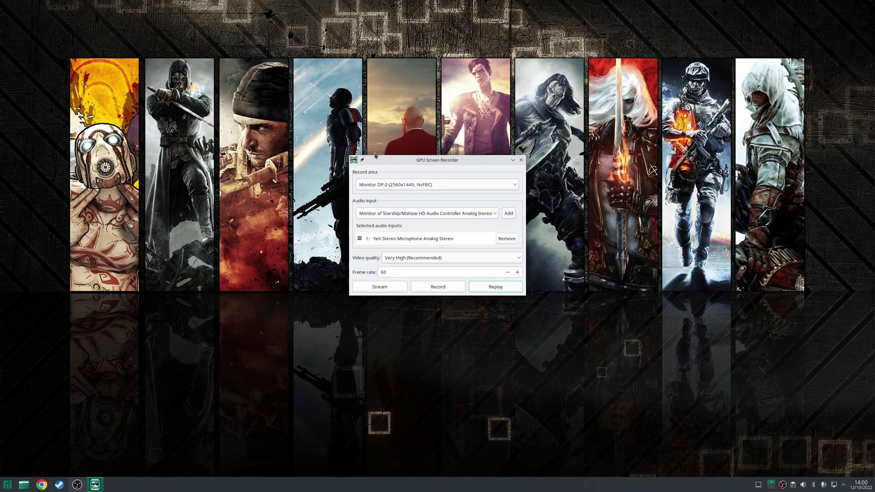
Step: Set the recording's save location to Test.mp4 in the Downloads folder
{"action": "left_click", "coordinate": [440, 289]}
{"action": "left_click", "coordinate": [504, 190]}
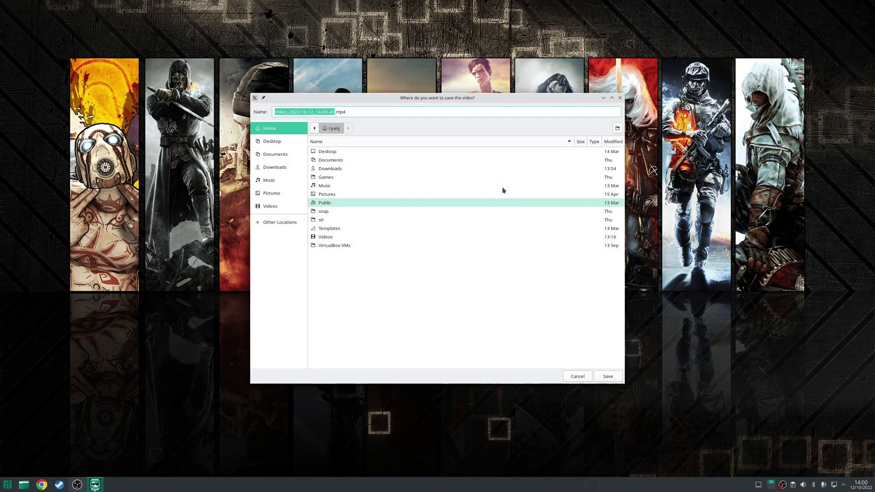
{"action": "double_click", "coordinate": [337, 169]}
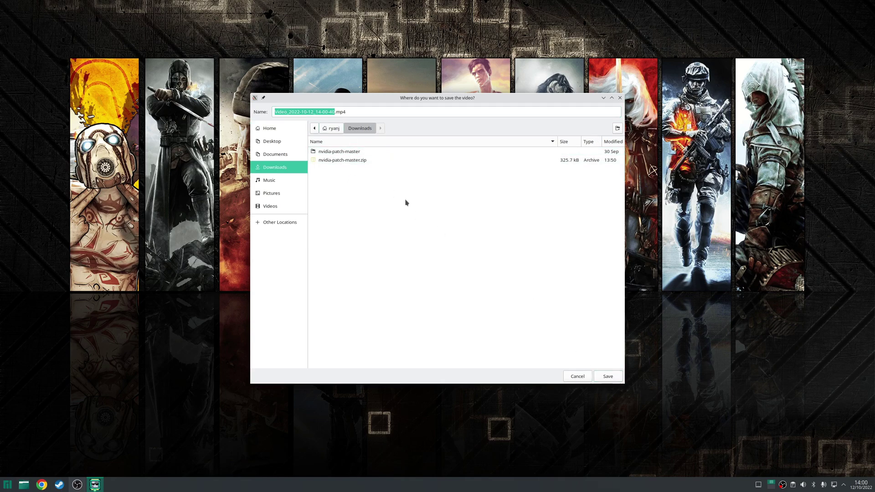
{"action": "type", "text": "Test"}
{"action": "key", "text": "Escape"}
{"action": "type", "text": "T"}
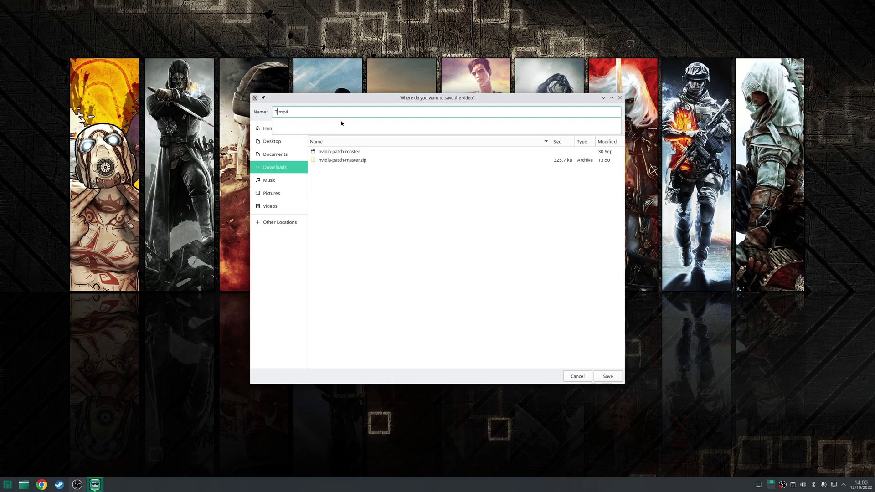
{"action": "type", "text": "est"}
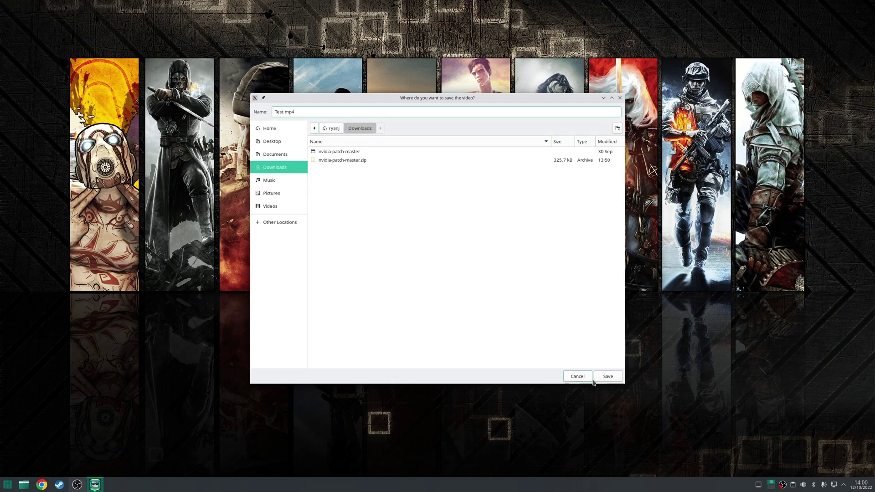
{"action": "left_click", "coordinate": [609, 378]}
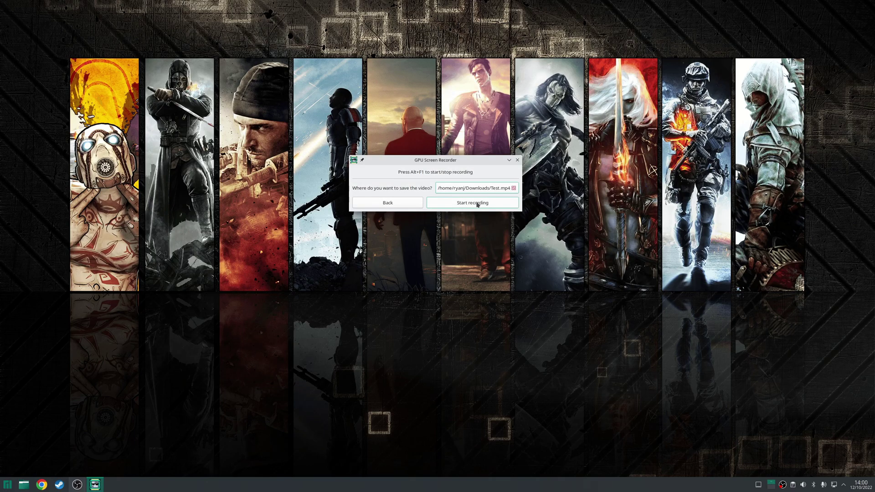
Step: Record a short test clip, stop it, and open the folder containing it
{"action": "left_click", "coordinate": [477, 205]}
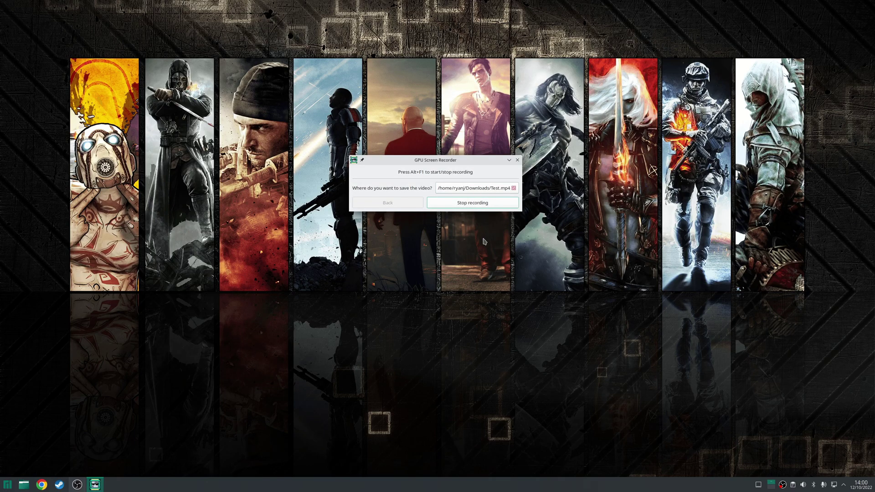
{"action": "left_click", "coordinate": [468, 203]}
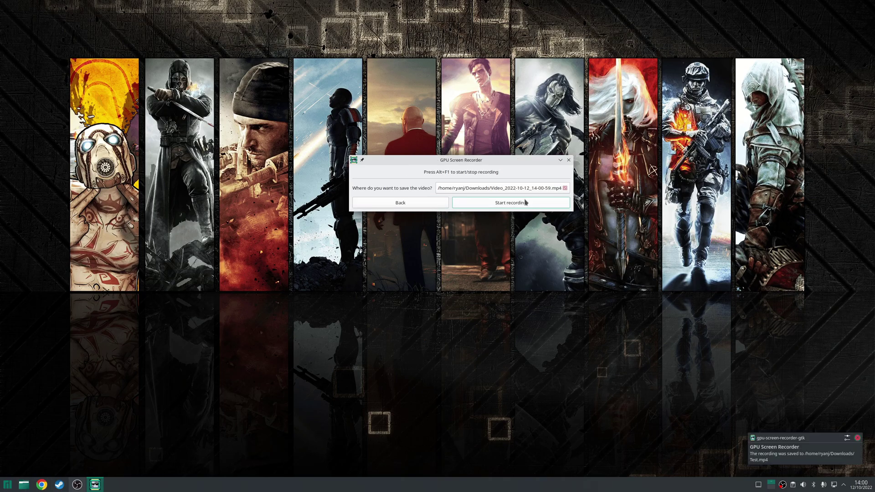
{"action": "left_click", "coordinate": [24, 485]}
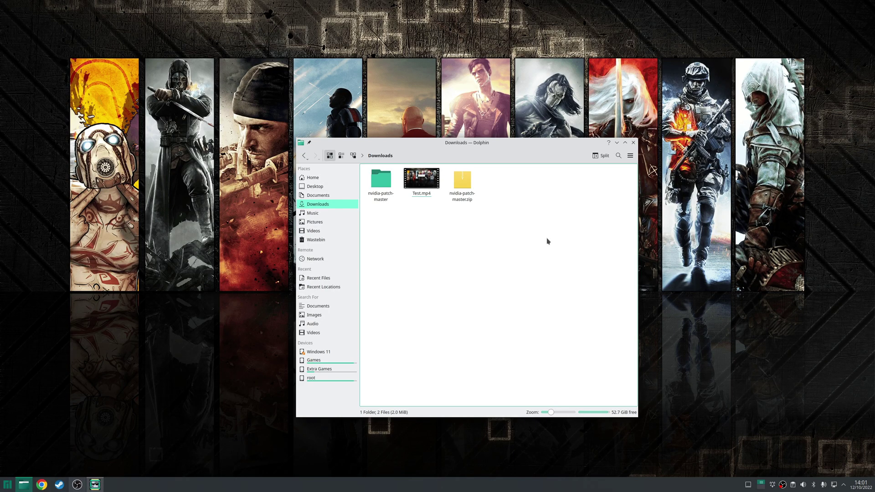
Step: Quit the Dolphin Downloads window with Ctrl+Q
{"action": "key", "text": "ctrl+q"}
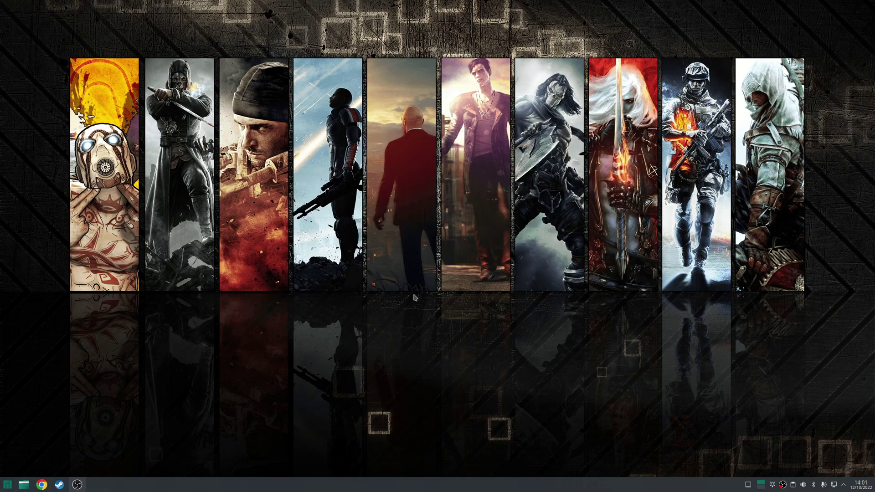